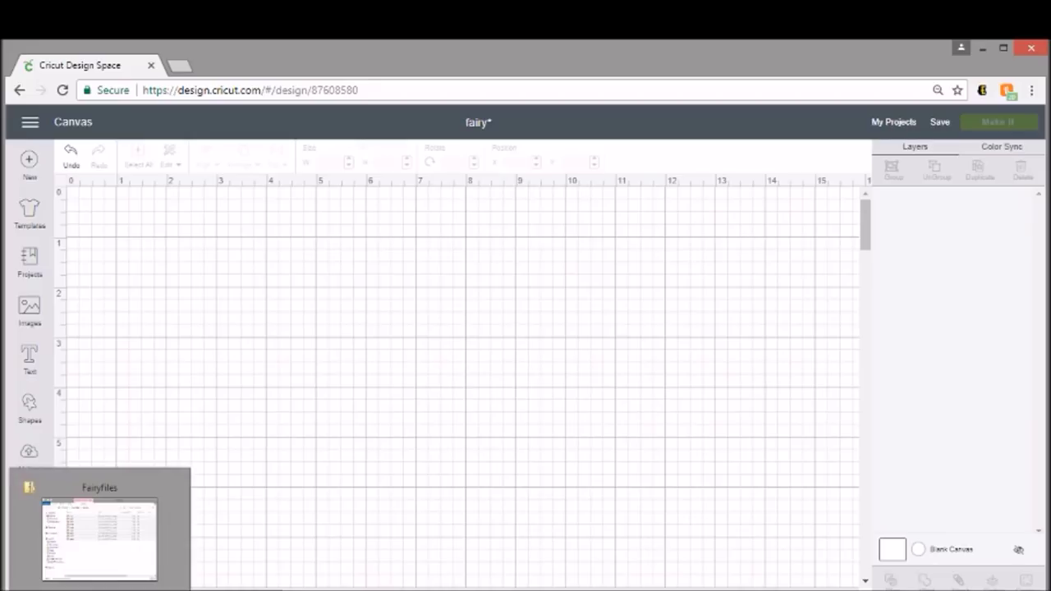
# Step: Look over the Fairyfiles archive's extraction options, then close the Fairyfiles folder window
pyautogui.click(98, 534)
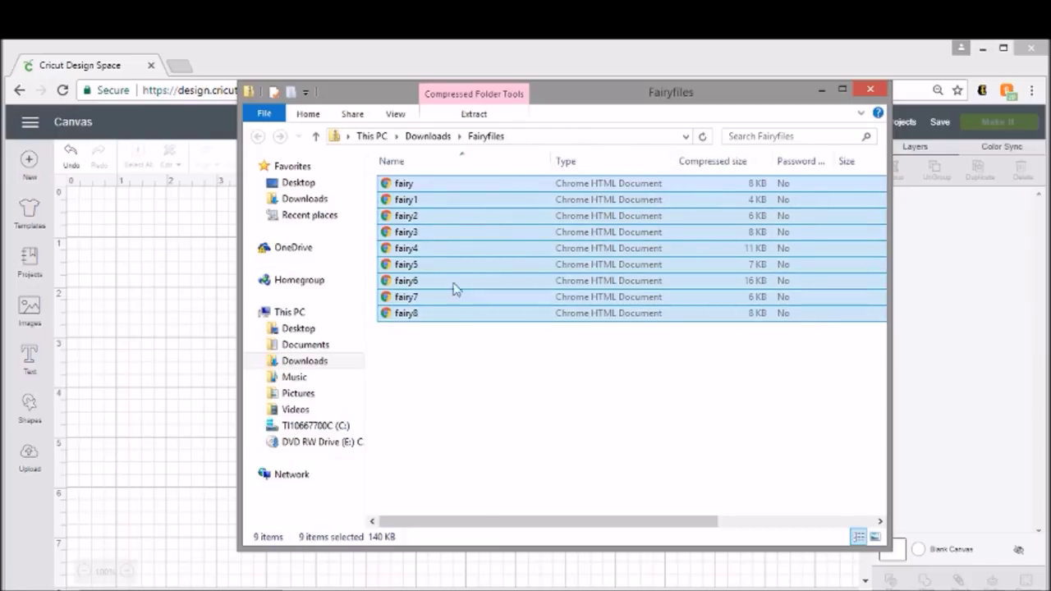
pyautogui.click(490, 115)
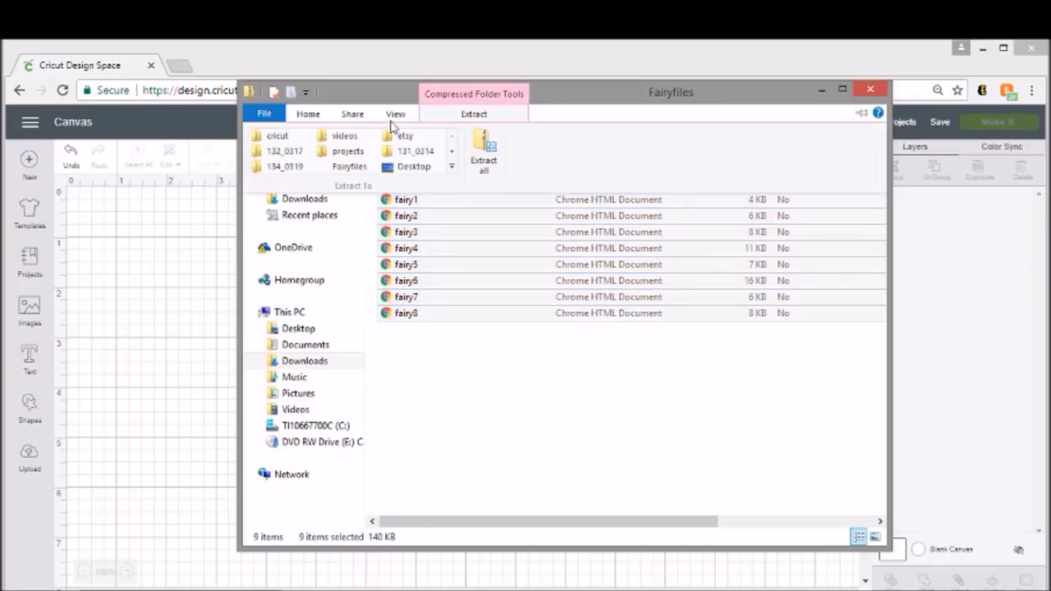
pyautogui.click(279, 142)
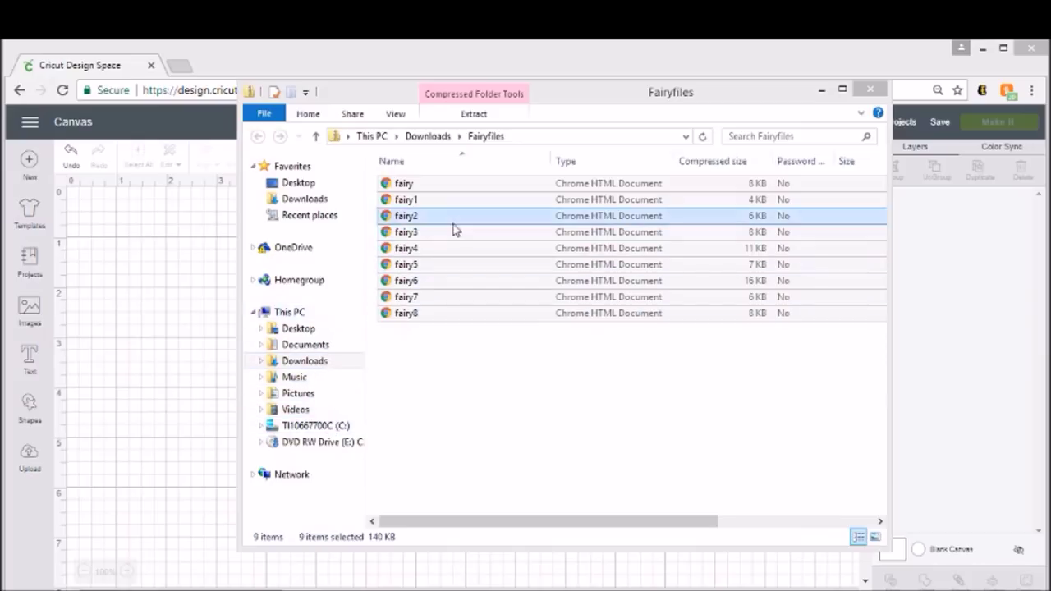
pyautogui.click(869, 89)
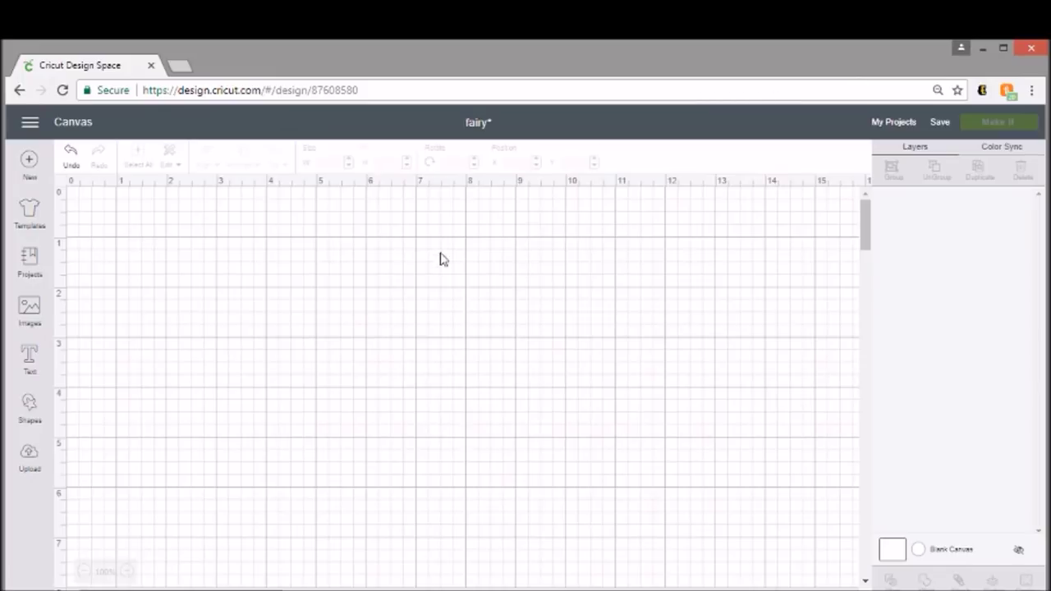
# Step: Upload the fairy file from the computer as a new image and save it
pyautogui.click(28, 456)
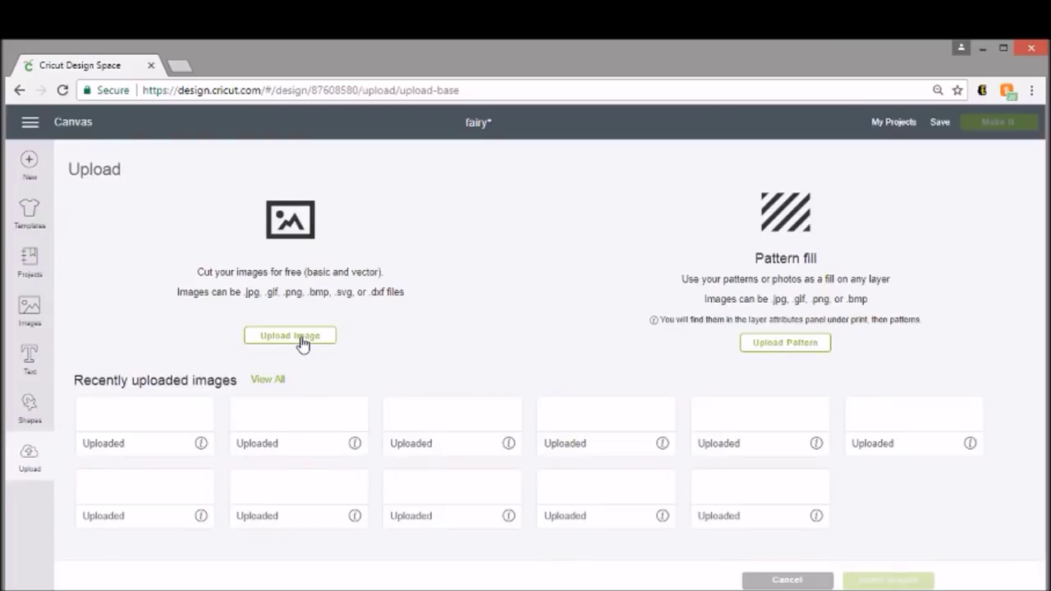
pyautogui.click(302, 344)
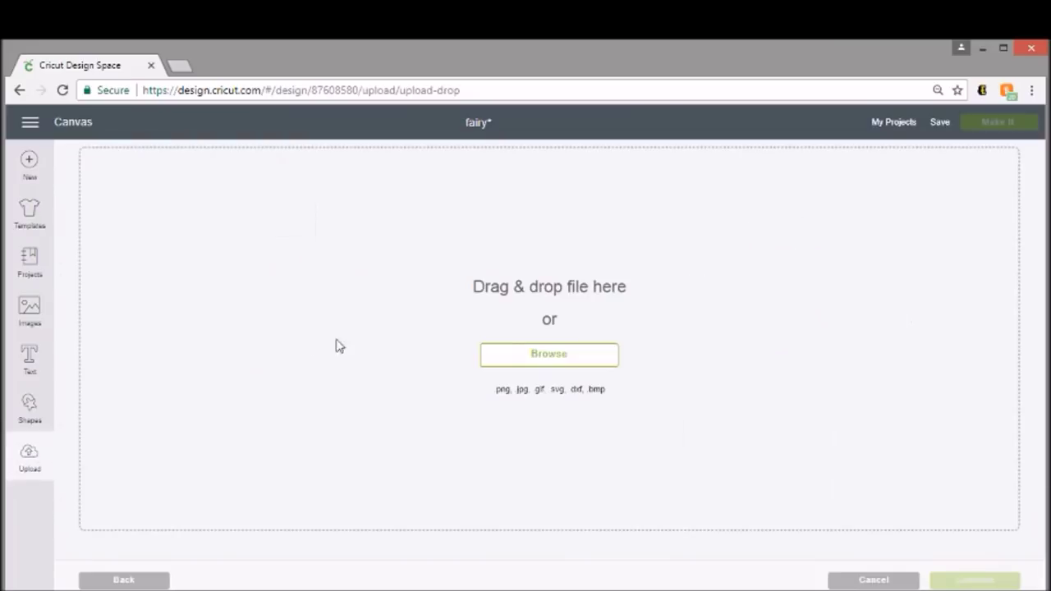
pyautogui.click(562, 366)
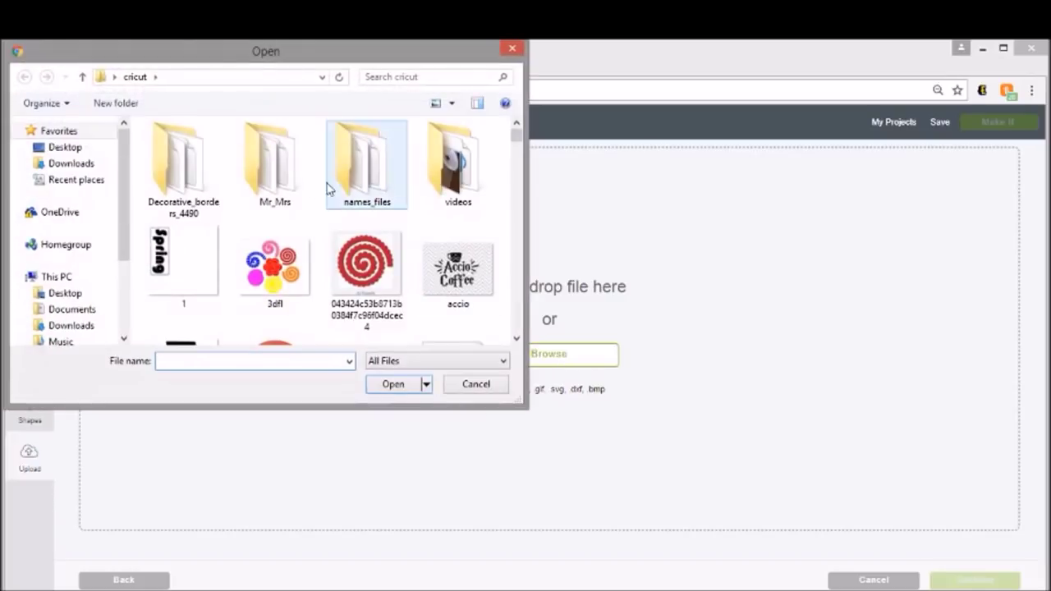
pyautogui.click(345, 250)
pyautogui.scroll(-10, 334, 238)
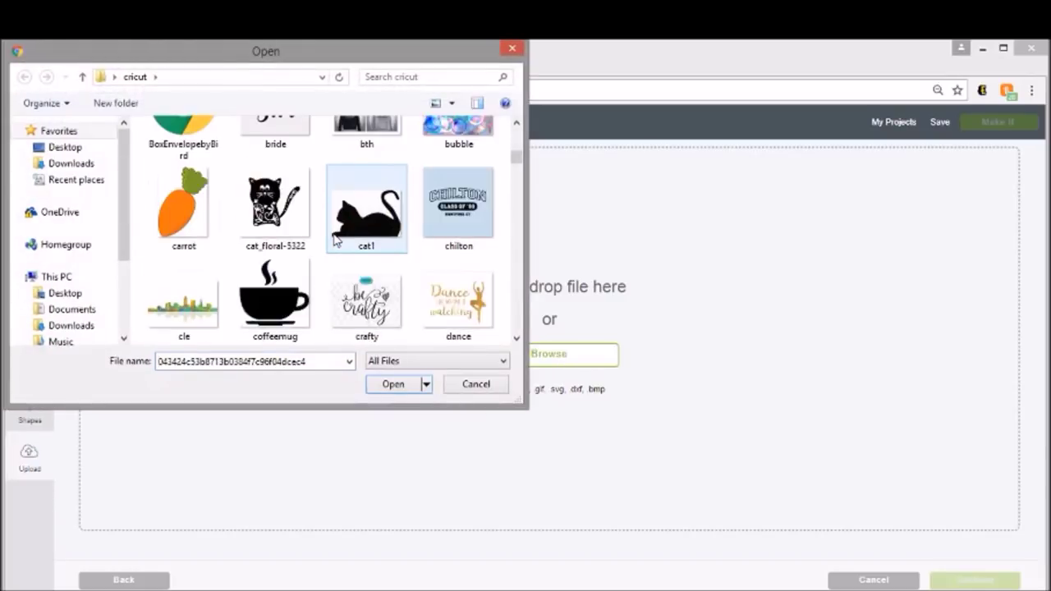
pyautogui.scroll(-5, 334, 238)
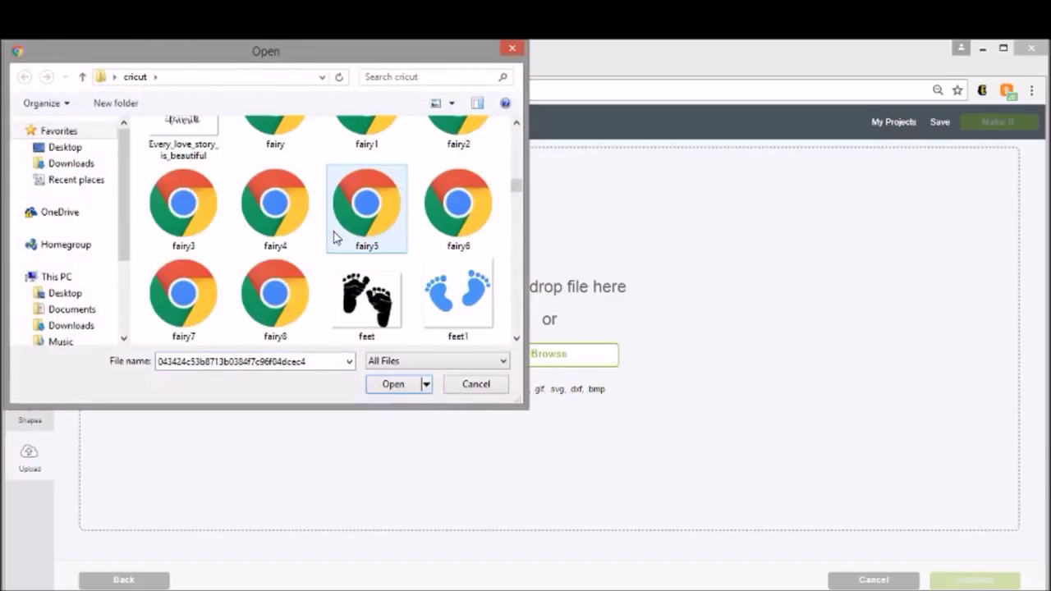
pyautogui.scroll(1, 334, 237)
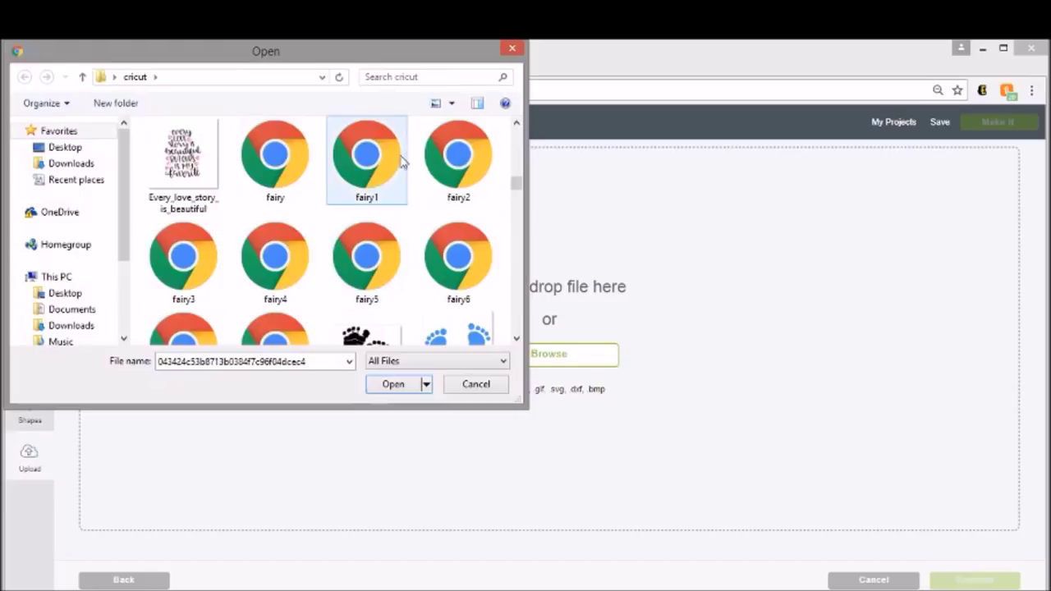
pyautogui.click(278, 167)
pyautogui.doubleClick(278, 167)
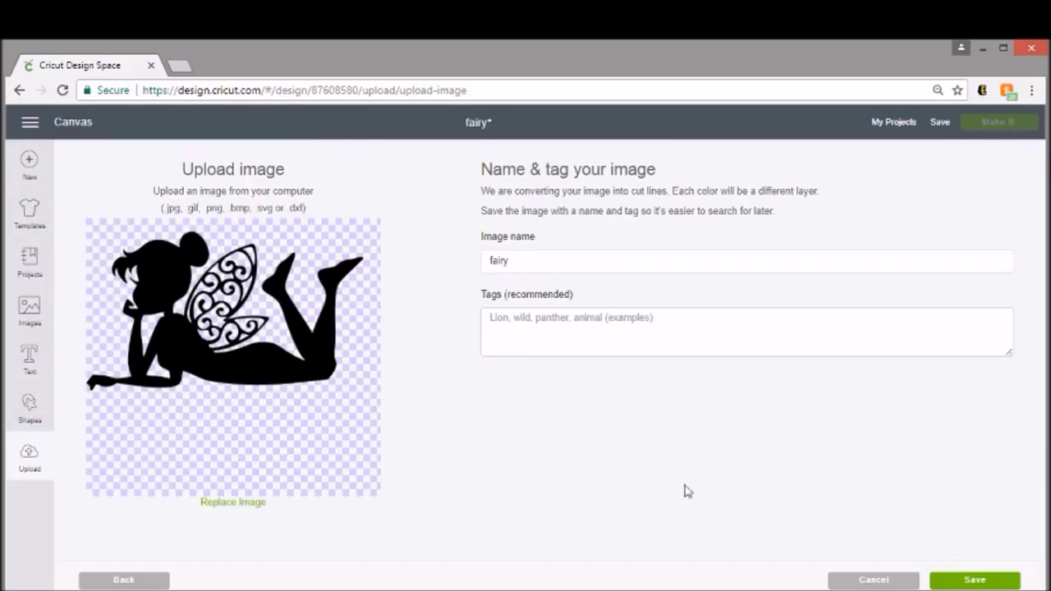
pyautogui.click(974, 578)
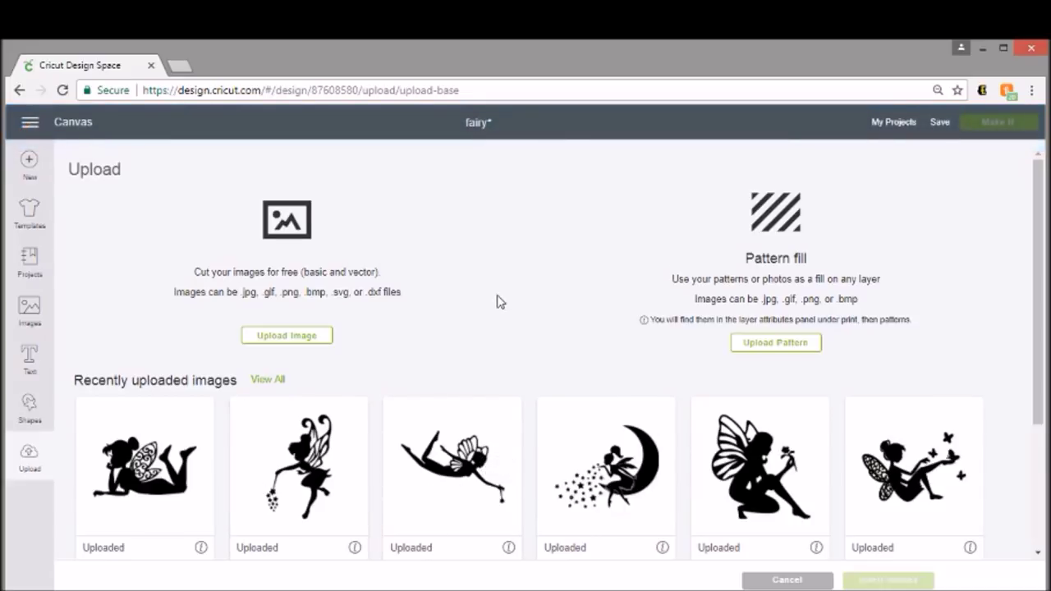
# Step: Pick the reclining fairy from Recently uploaded images and insert it onto the canvas
pyautogui.scroll(-3, 497, 301)
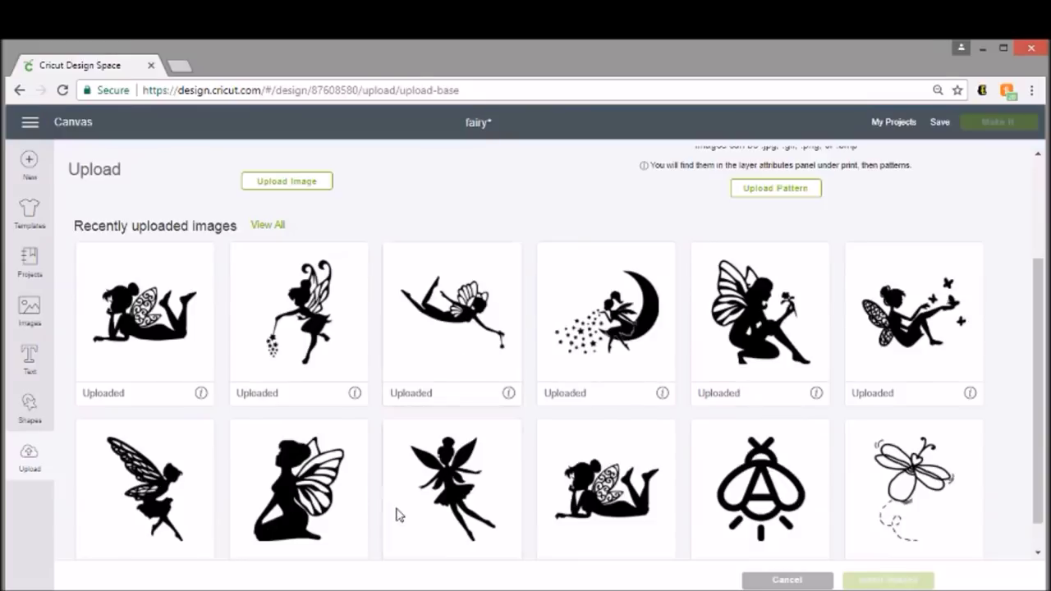
pyautogui.click(180, 341)
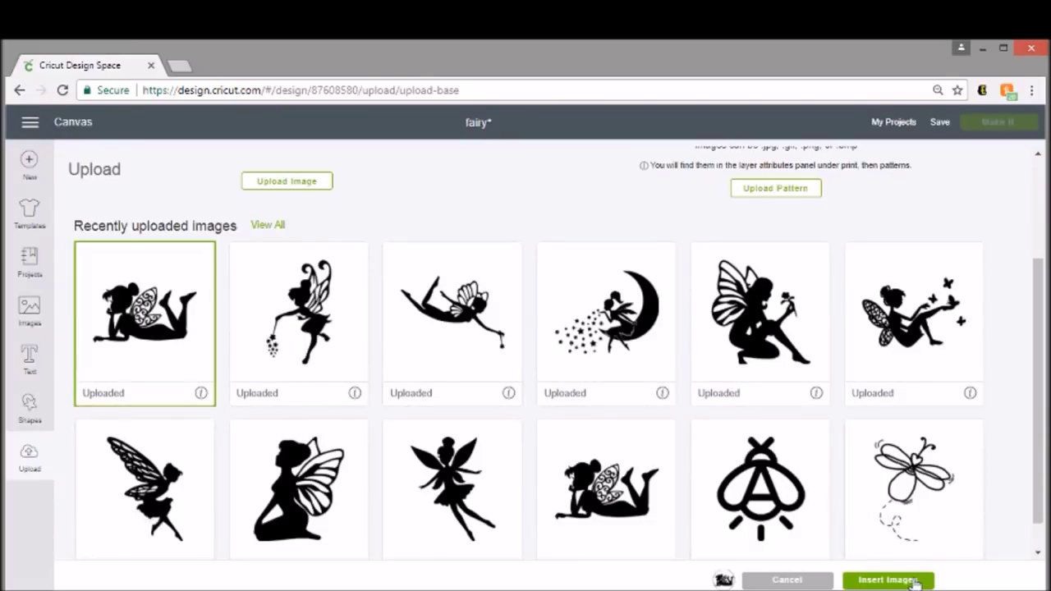
pyautogui.click(914, 580)
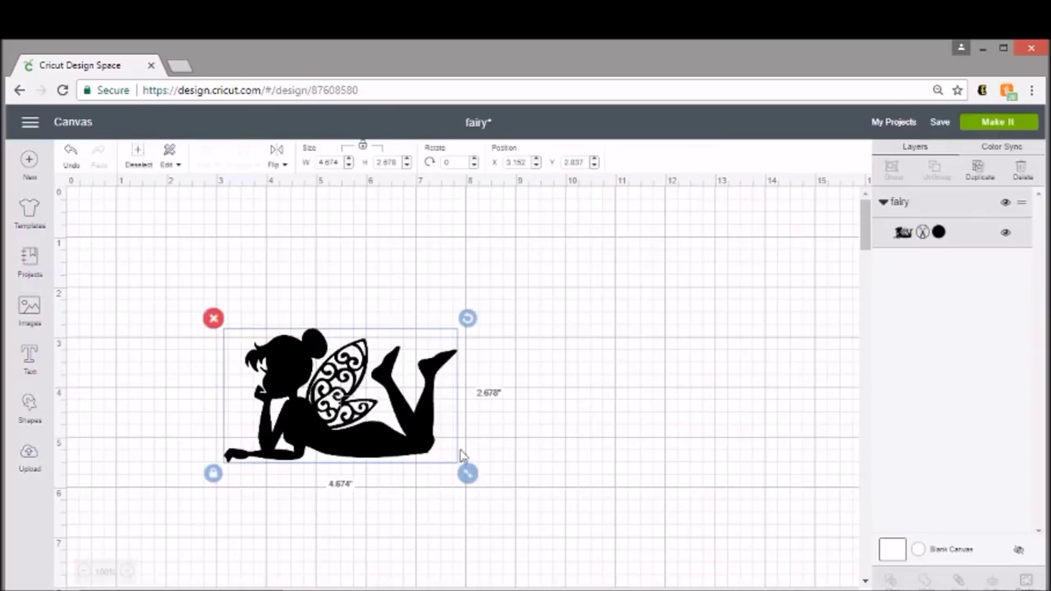
# Step: Shrink the fairy to about 2.285 in wide, move it higher, and send it to the mat preview
pyautogui.moveTo(464, 474); pyautogui.dragTo(301, 308)
pyautogui.click(400, 380)
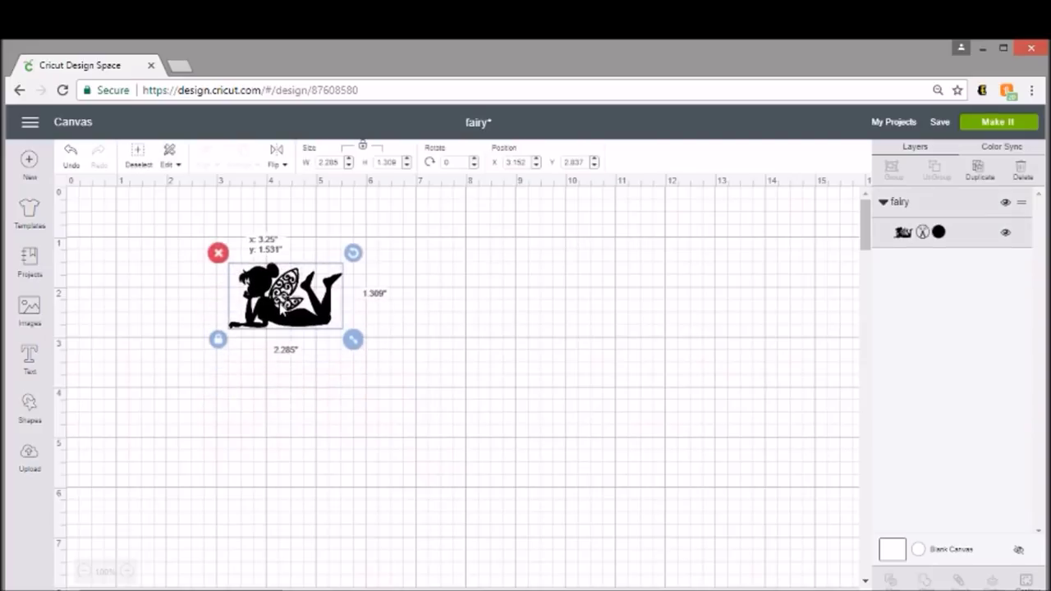
pyautogui.click(400, 335)
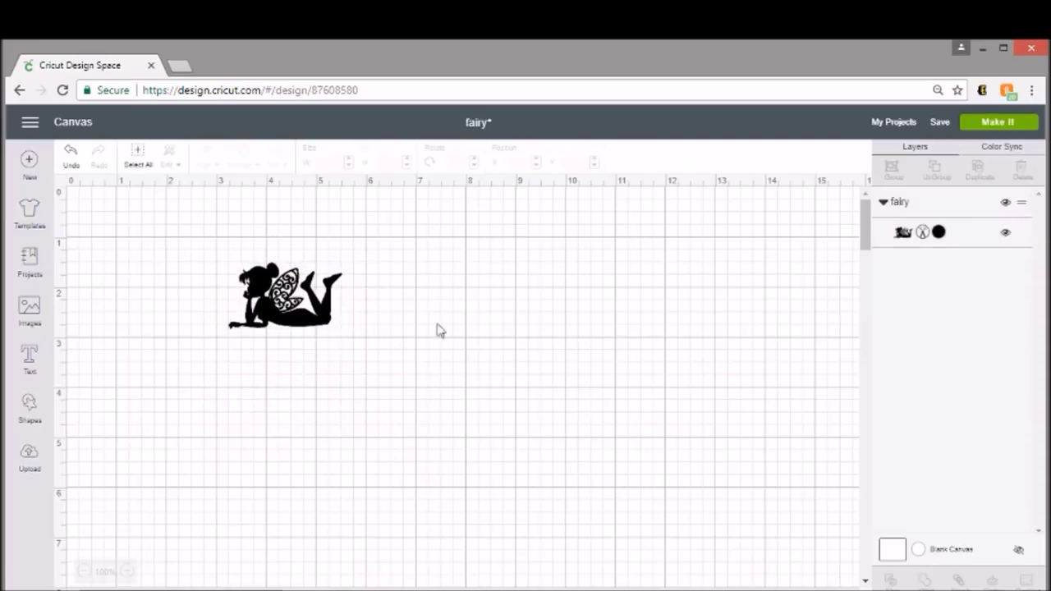
pyautogui.click(999, 122)
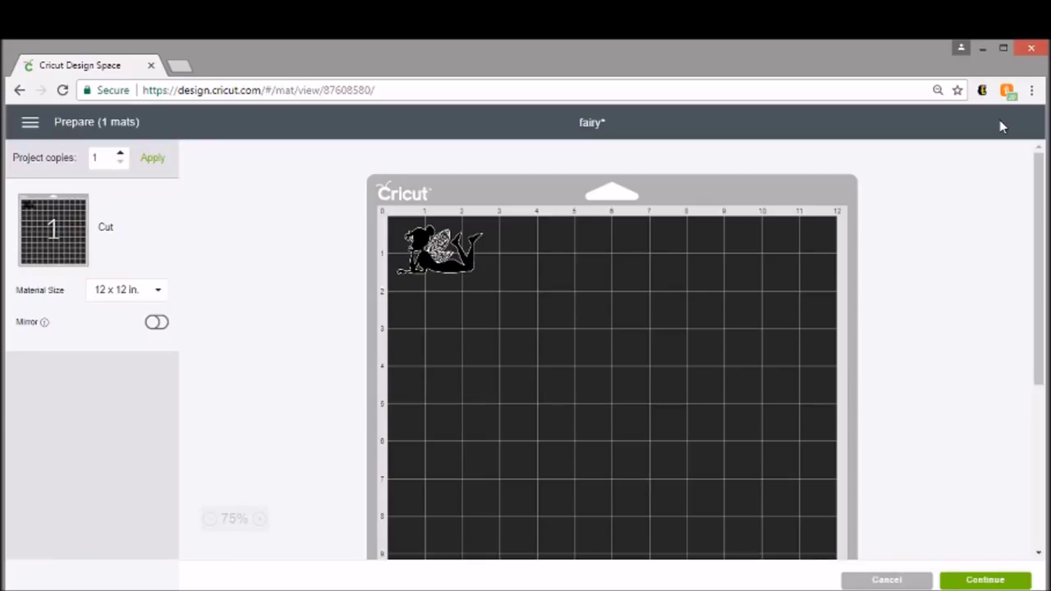
# Step: Accept the 12 x 12 in. mat preview and continue to material selection
pyautogui.click(986, 580)
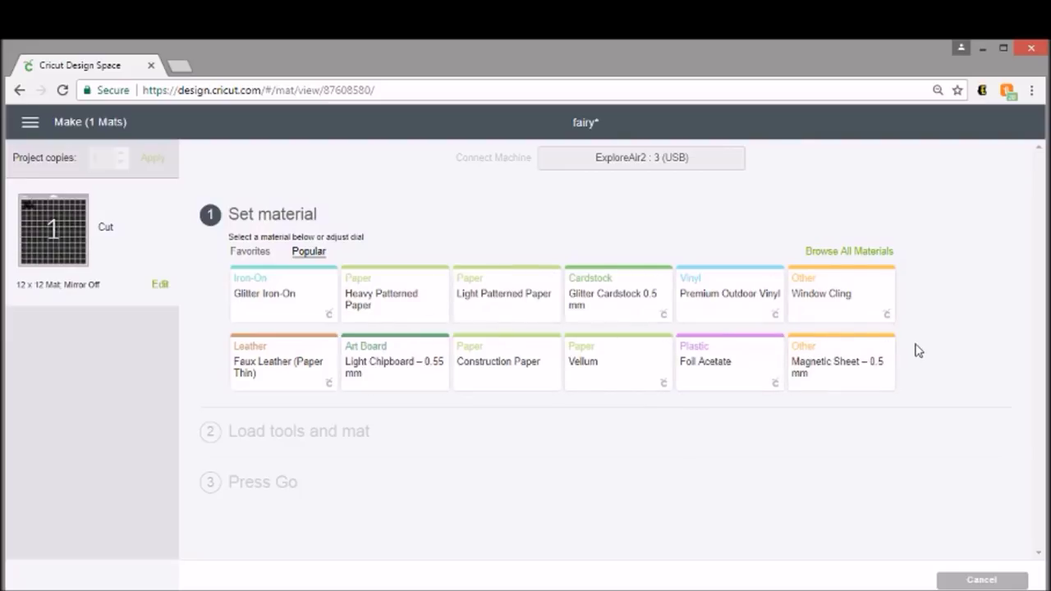
# Step: Search all materials for 'washi' and set Washi Sheet as the cut material
pyautogui.click(818, 260)
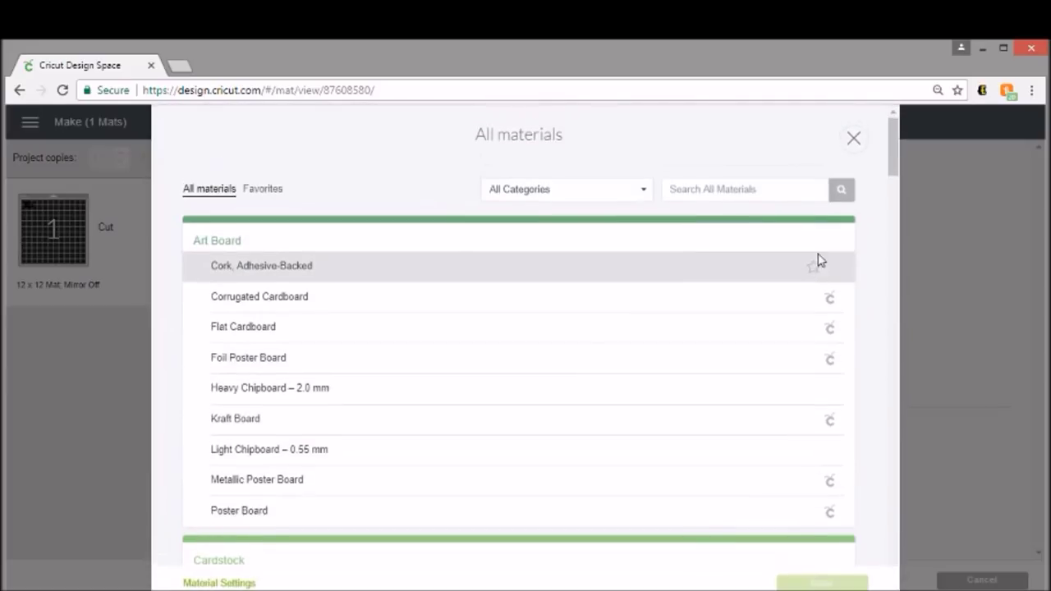
pyautogui.scroll(-3, 493, 345)
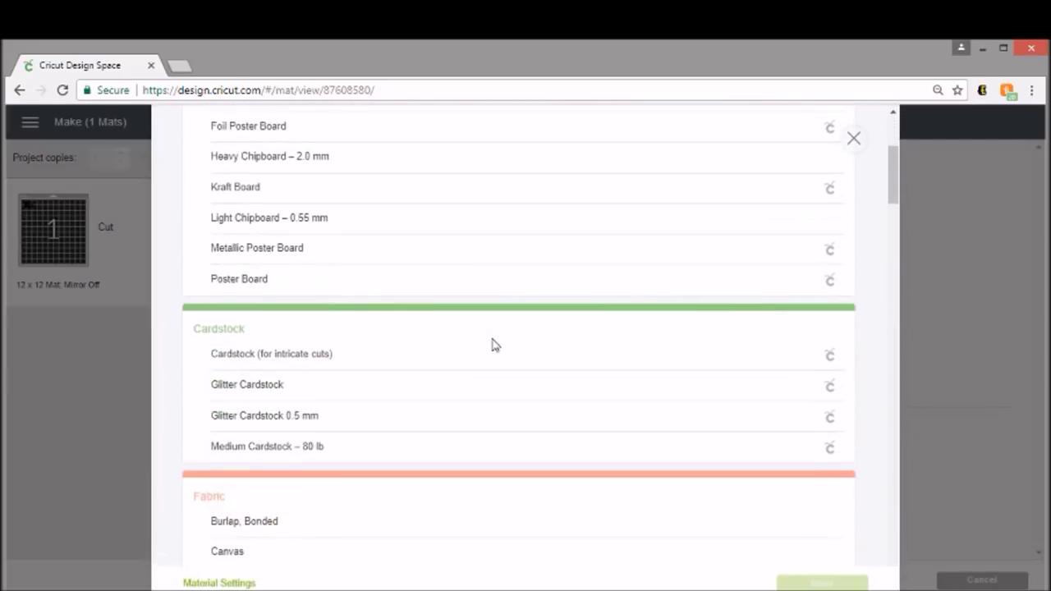
pyautogui.scroll(-1, 493, 345)
pyautogui.scroll(1, 501, 333)
pyautogui.scroll(3, 505, 326)
pyautogui.click(689, 184)
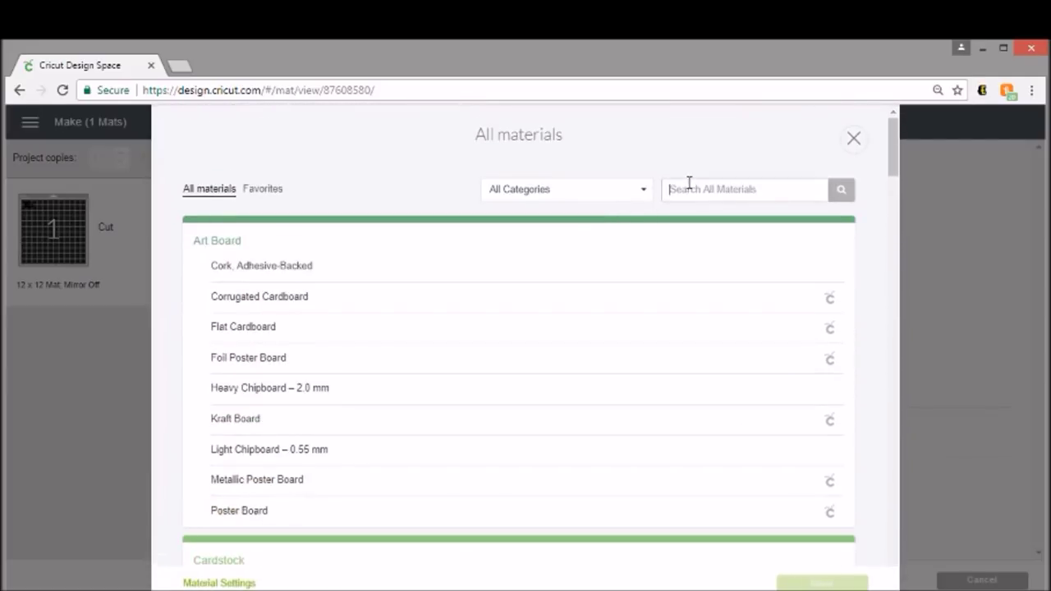
pyautogui.write('washi')
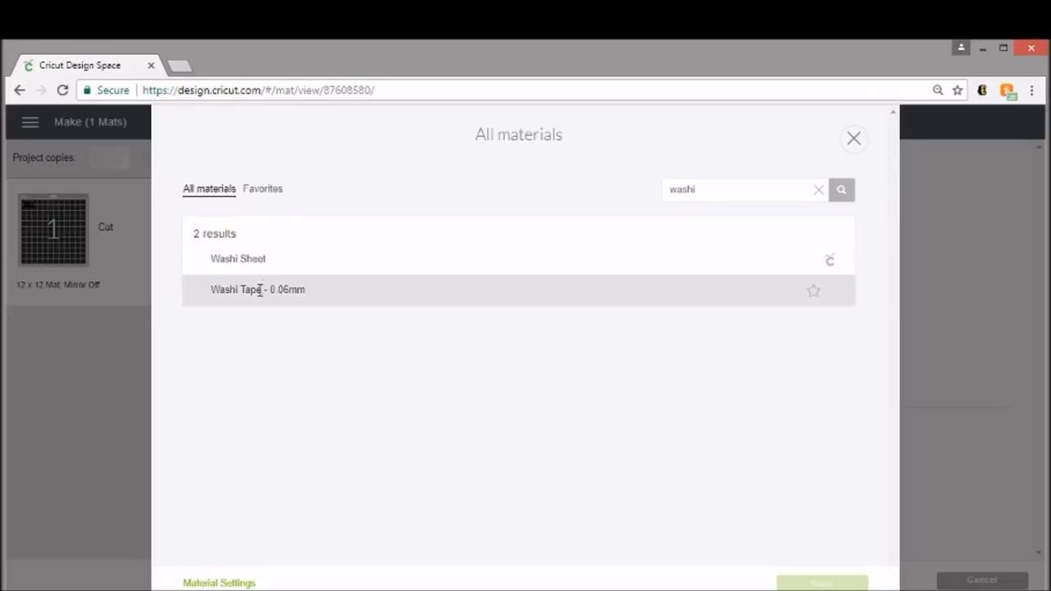
pyautogui.click(258, 272)
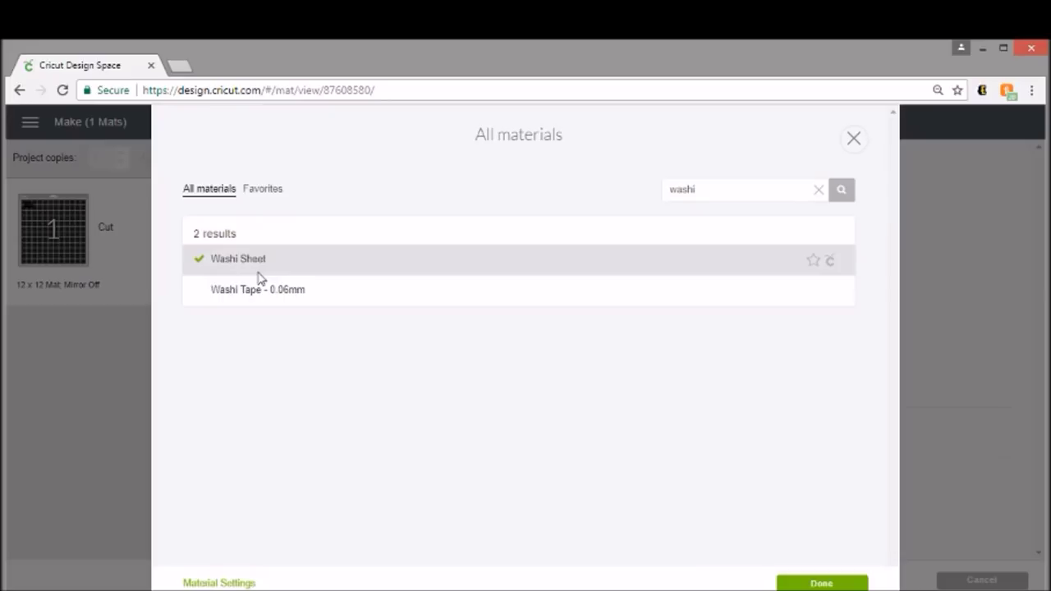
pyautogui.click(799, 585)
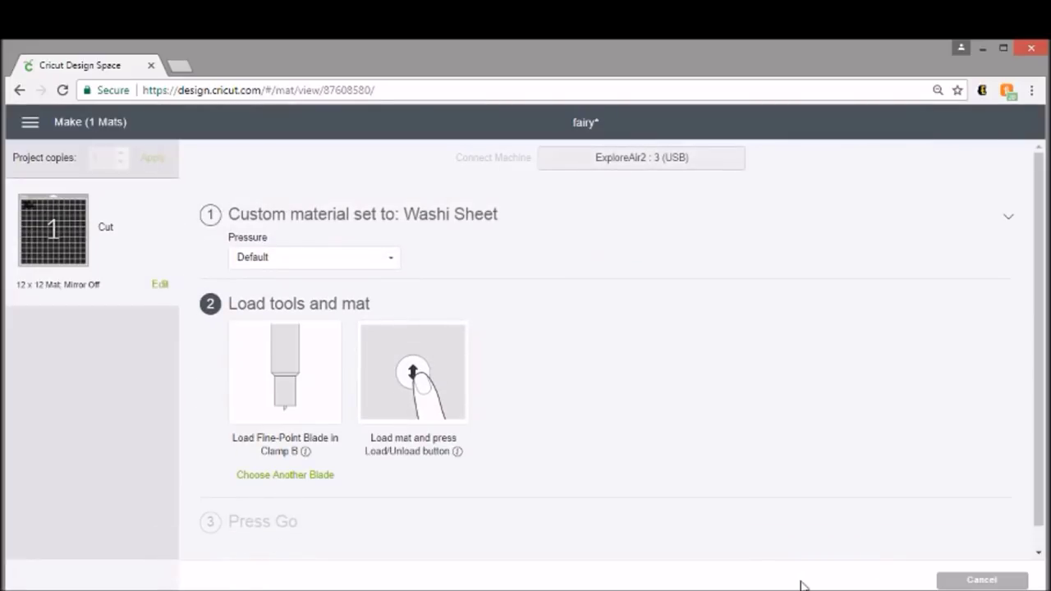